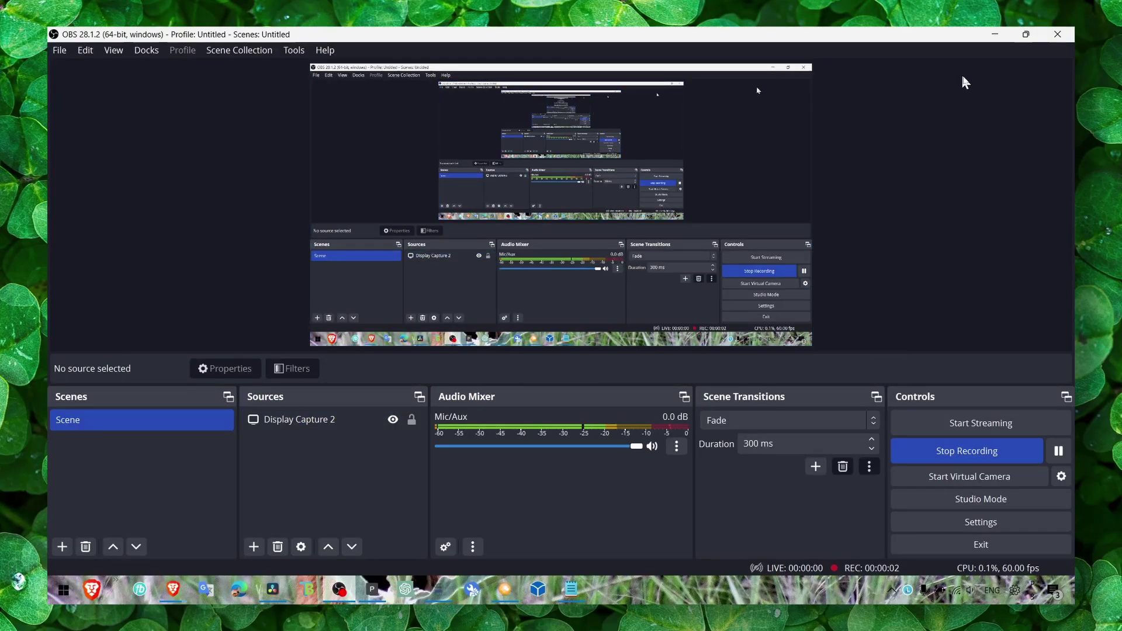
Add ' 1' after Beginners in the Notepad tutorial title, leaving OBS and Notepad minimised
left_click(995, 34)
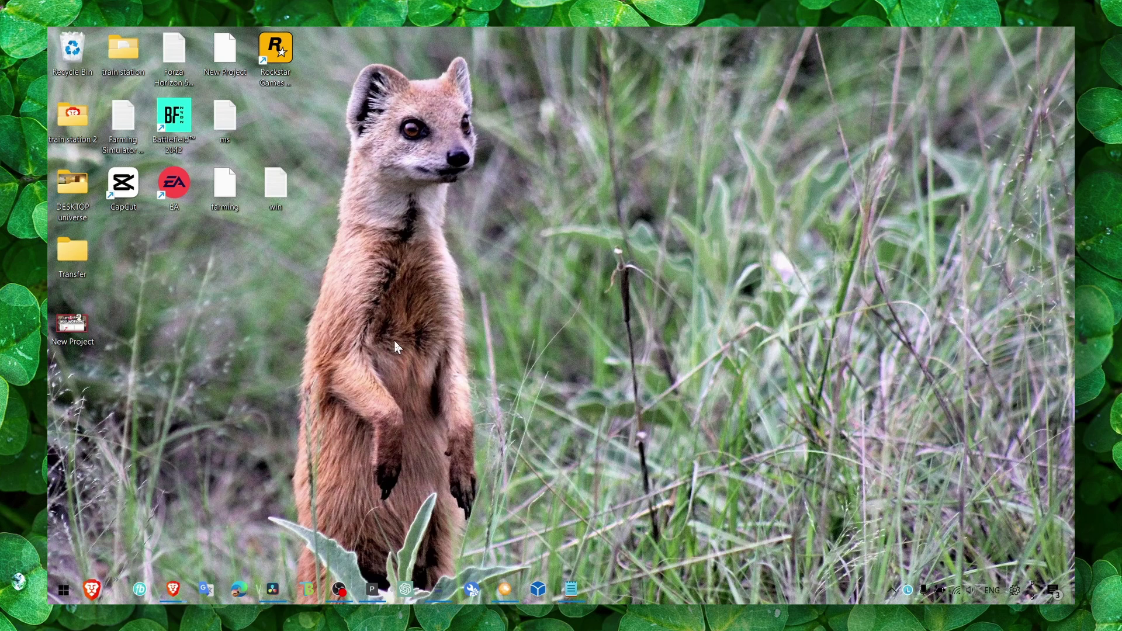
left_click(571, 589)
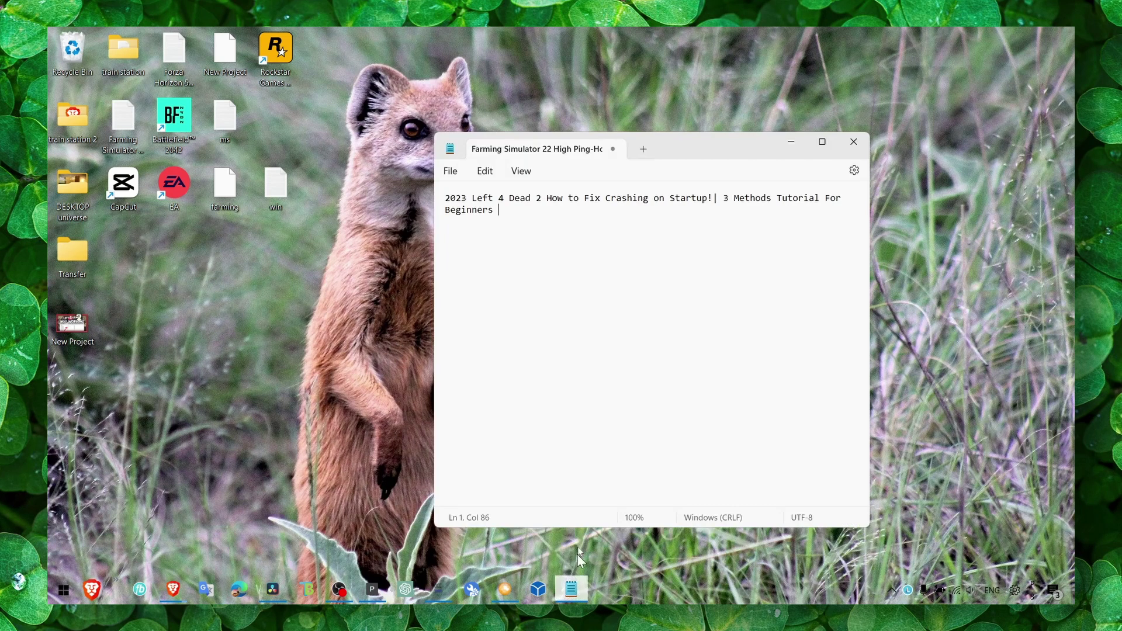
type("1")
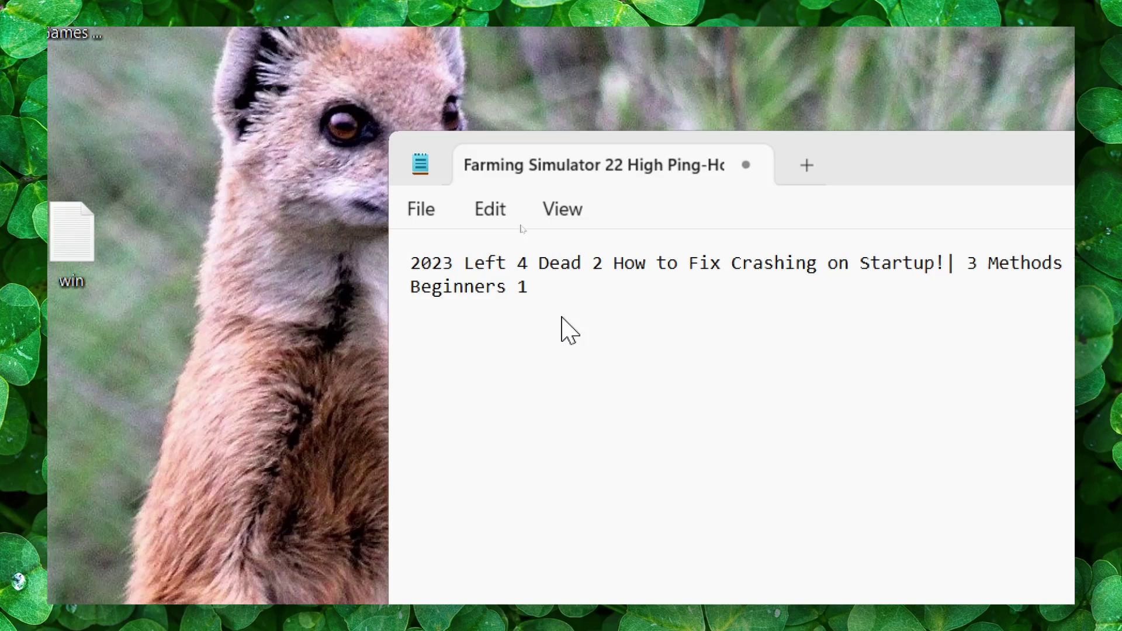
key("alt")
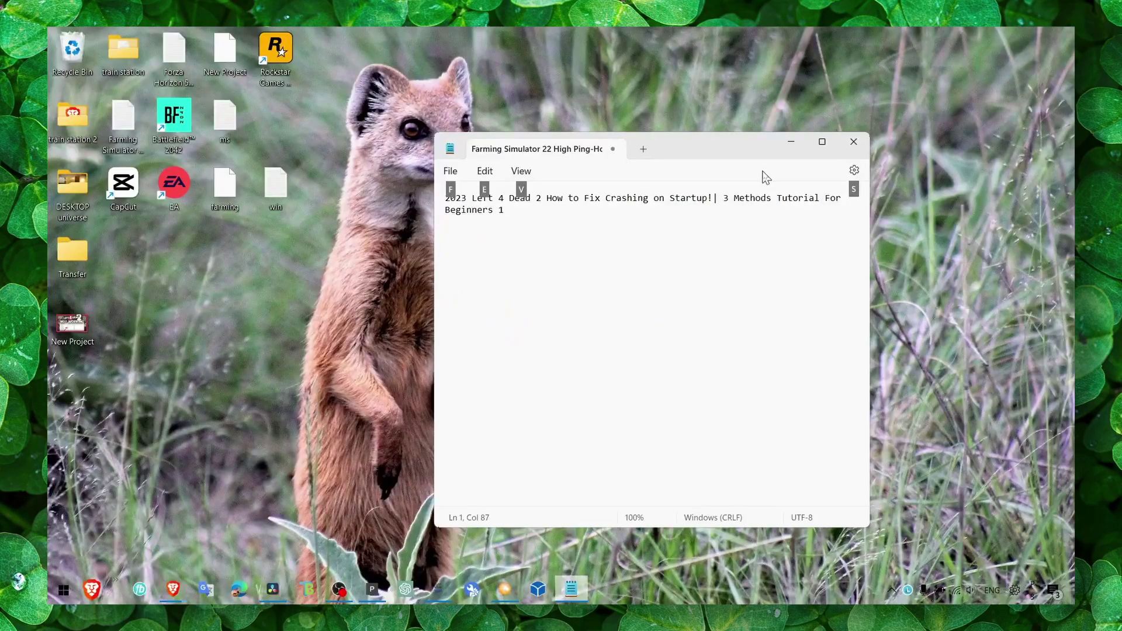
left_click(784, 141)
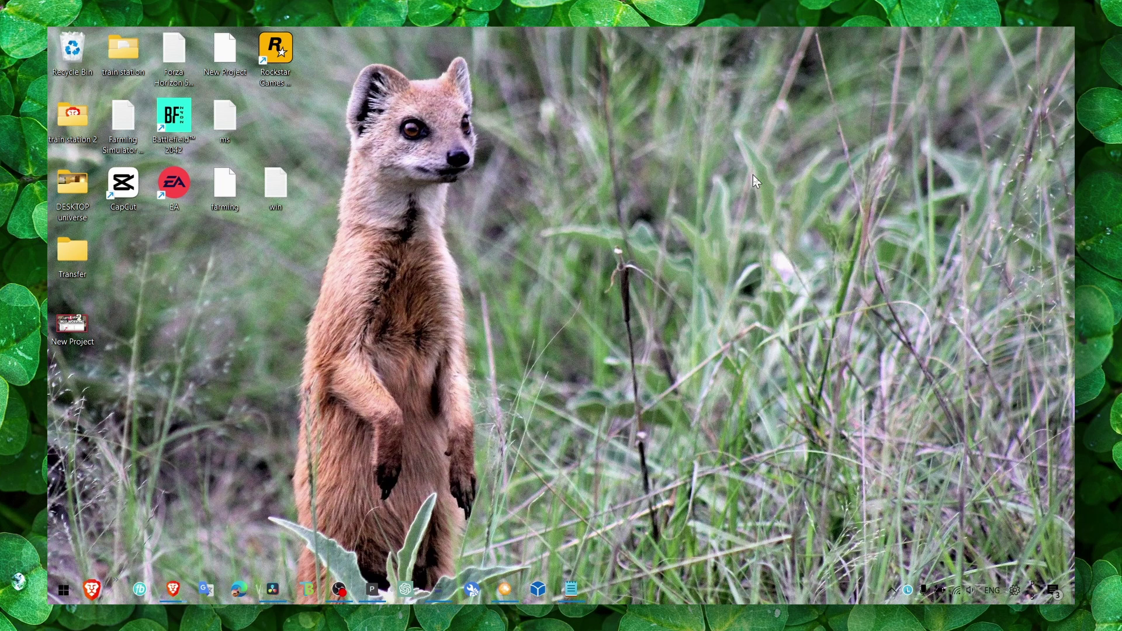
Open the Windows Update settings page by searching for 'windows update'
key("super")
type("w")
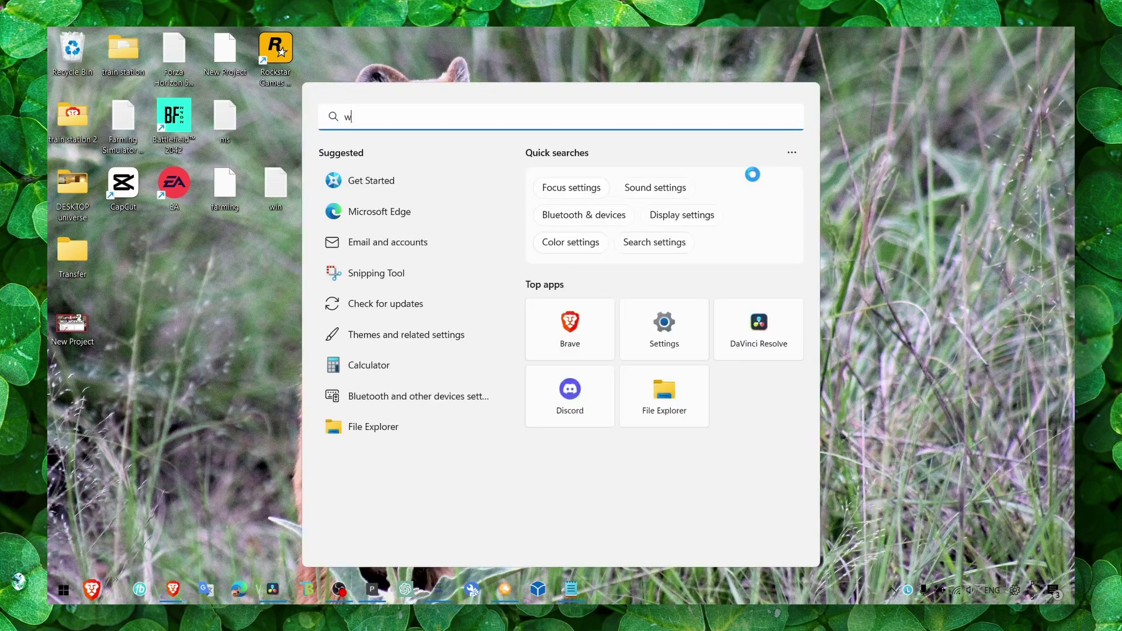
type("indows update")
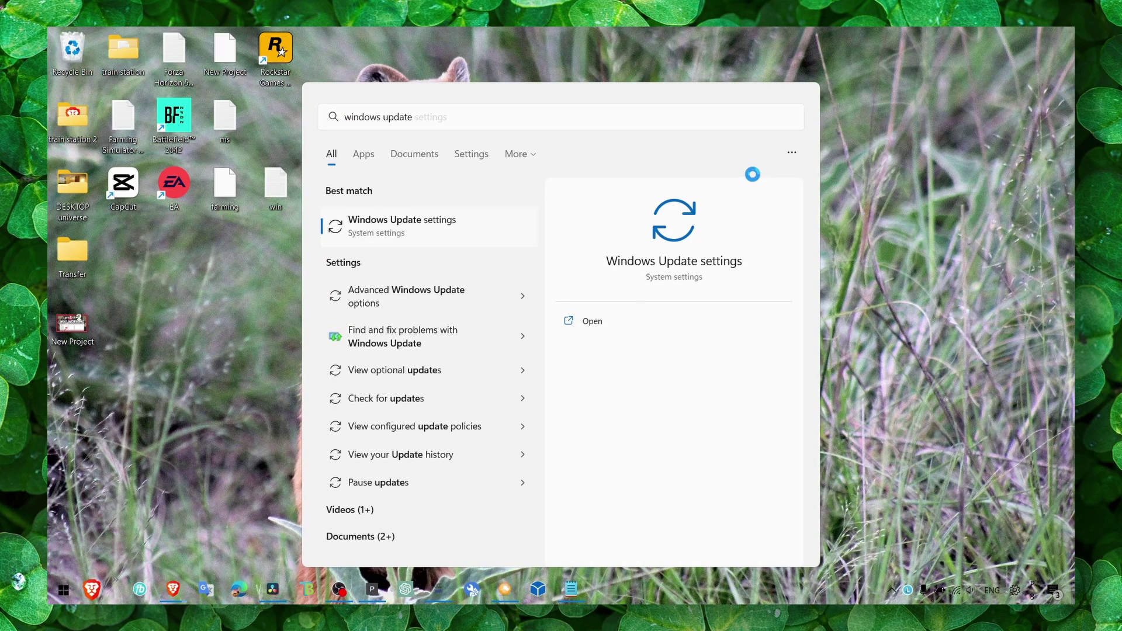
key("Return")
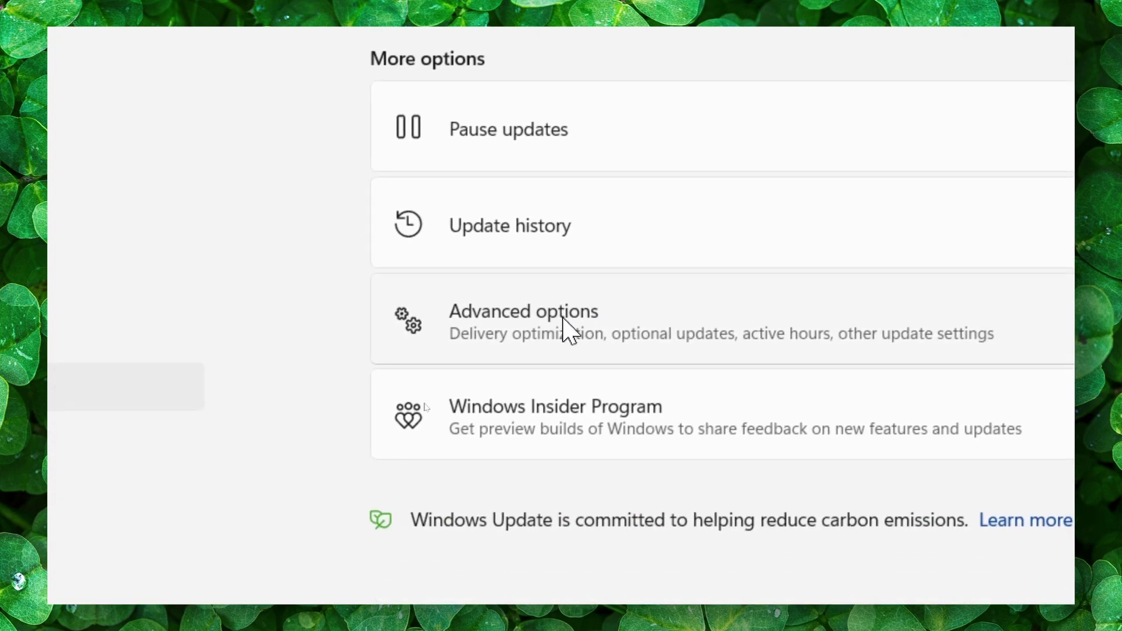
Download and install the optional Logitech USB and Fujitsu Siemens display driver updates
left_click(566, 327)
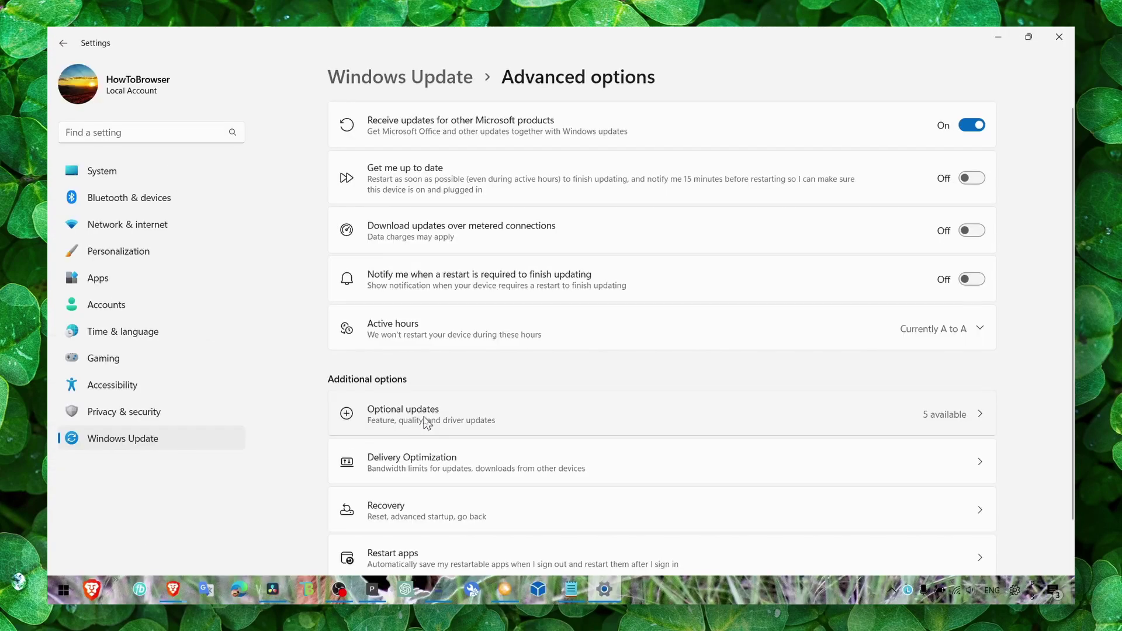
left_click(426, 418)
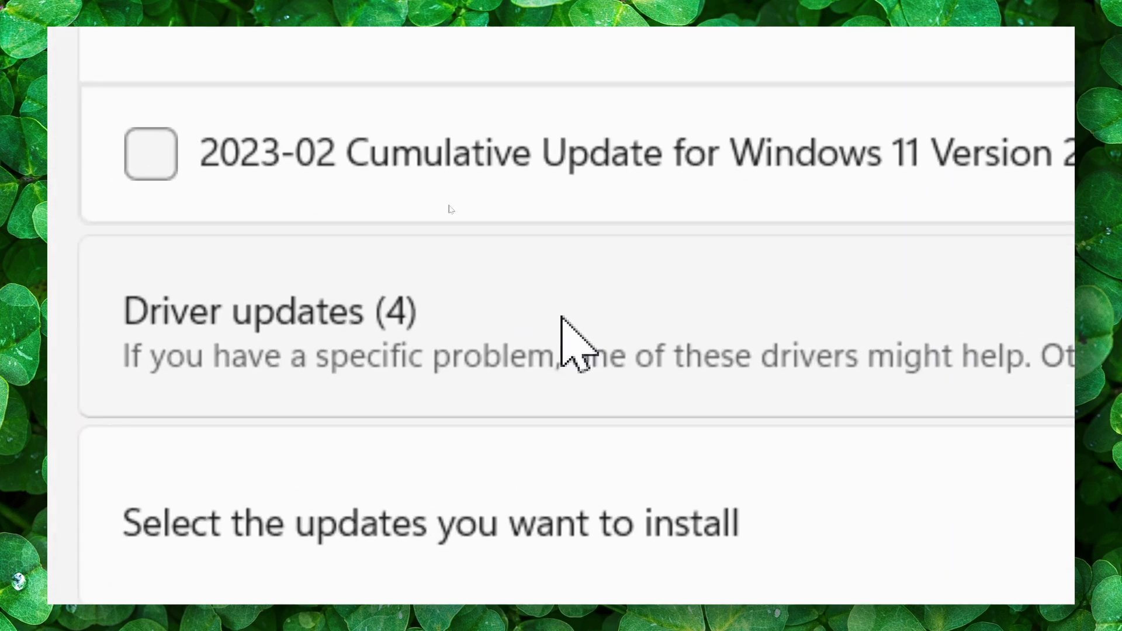
left_click(562, 319)
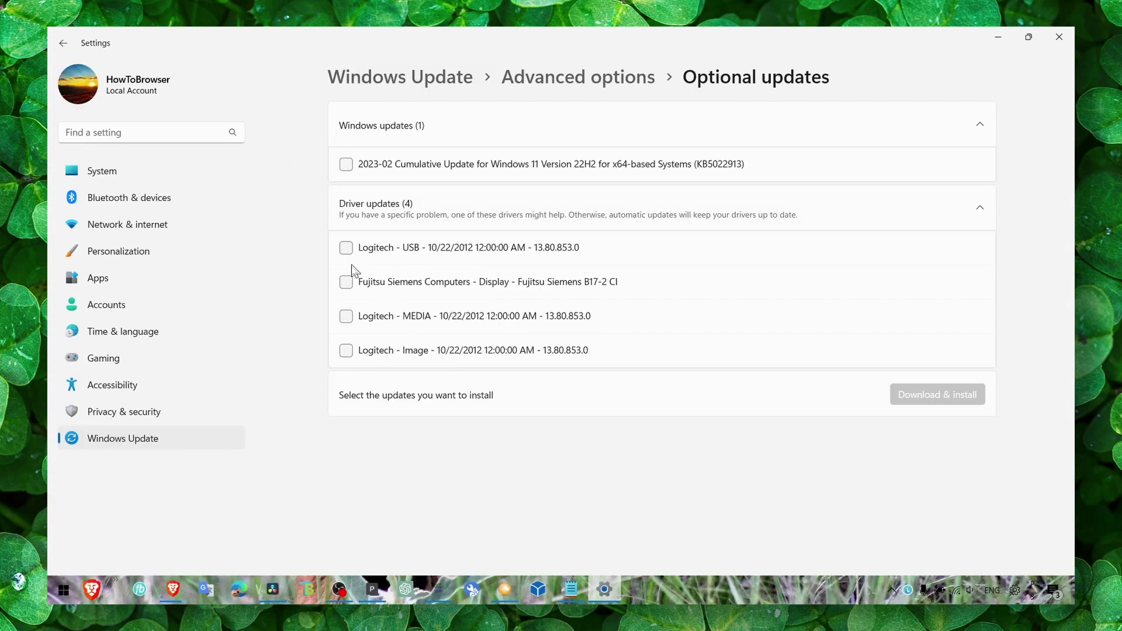
left_click(347, 281)
left_click(346, 248)
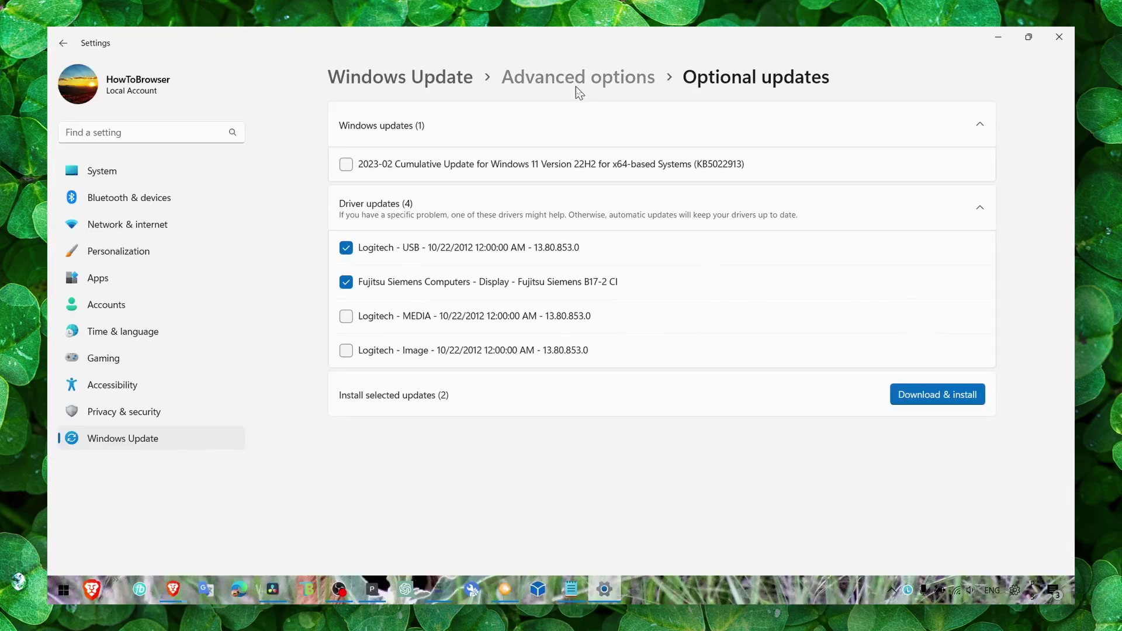
left_click(574, 81)
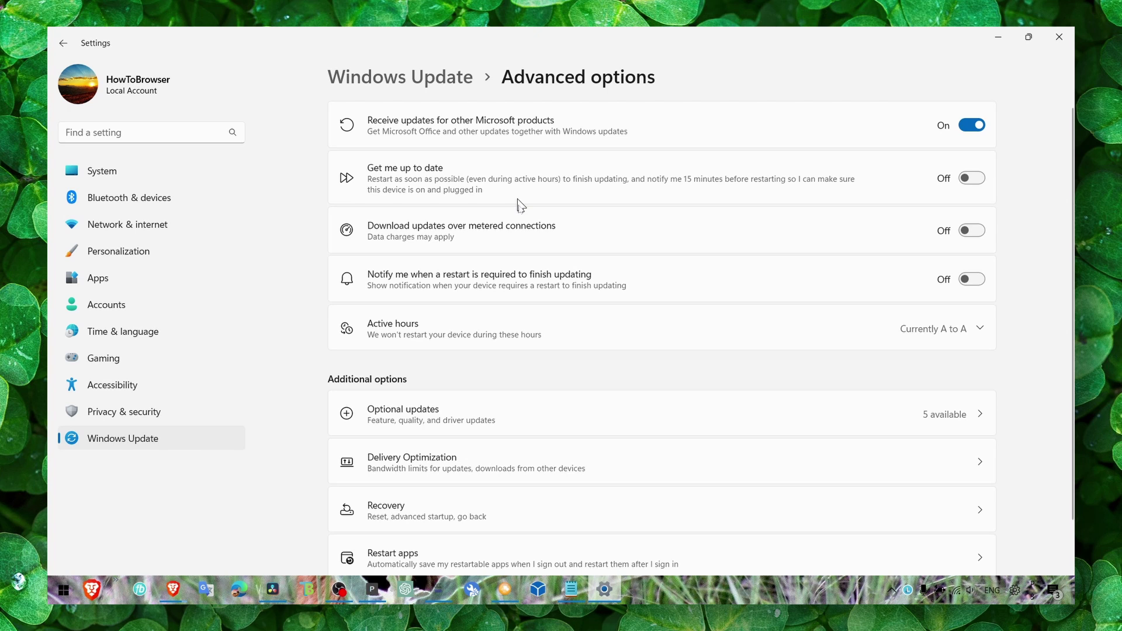
scroll(518, 263, "down", 1)
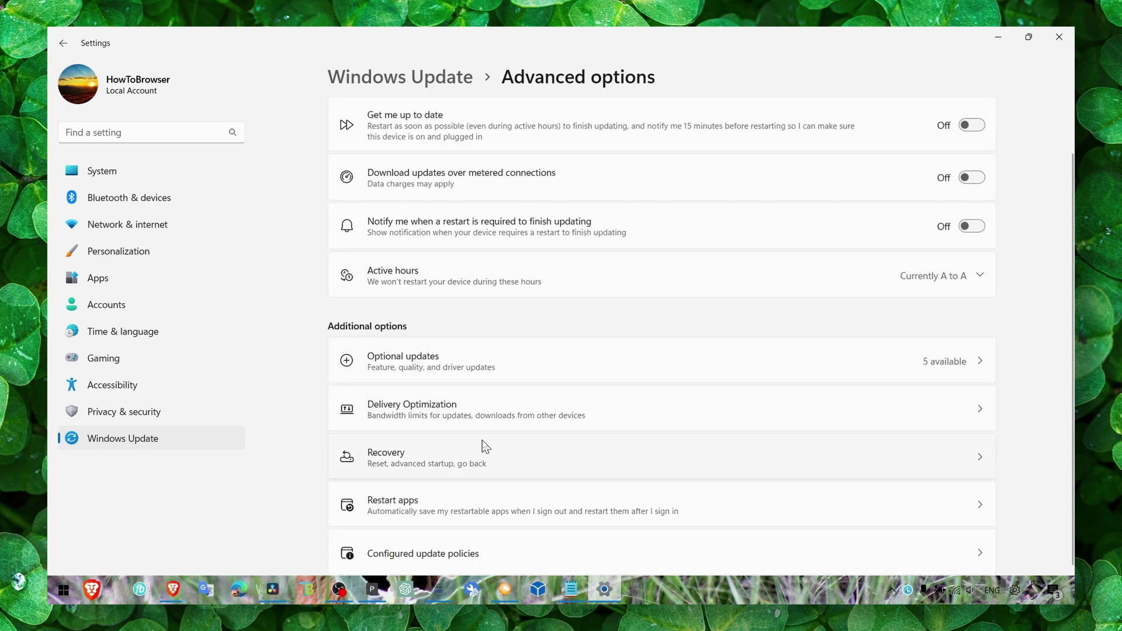
Find Game Ready Driver 531.29 in GeForce Experience's Drivers tab, then close GeForce Experience and Settings
key("super+s")
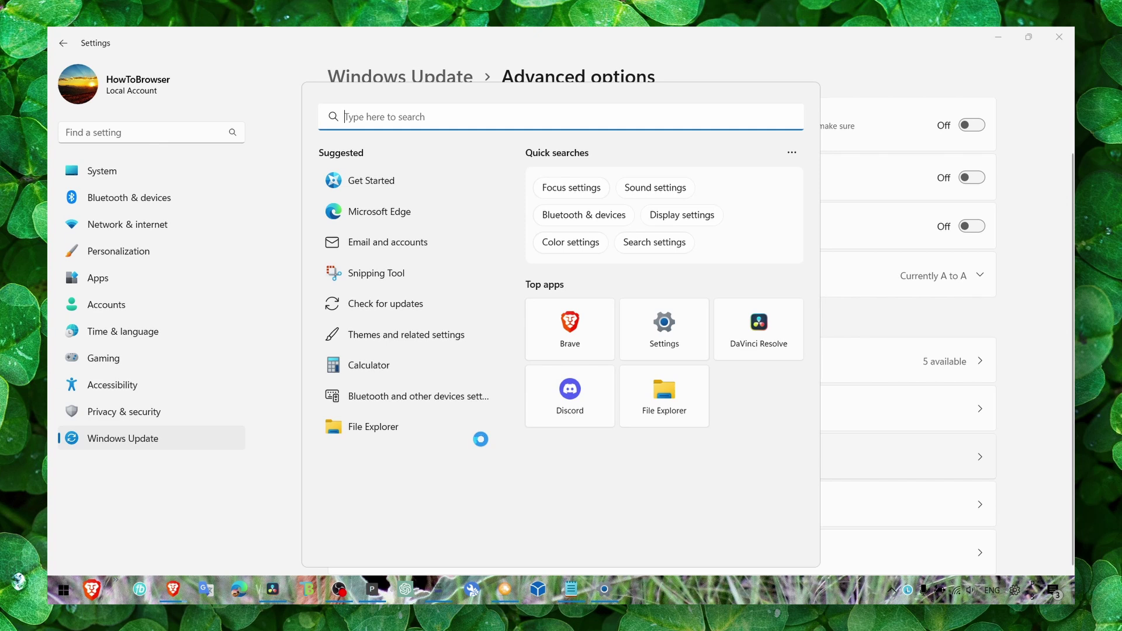
type("gefi")
left_click(445, 226)
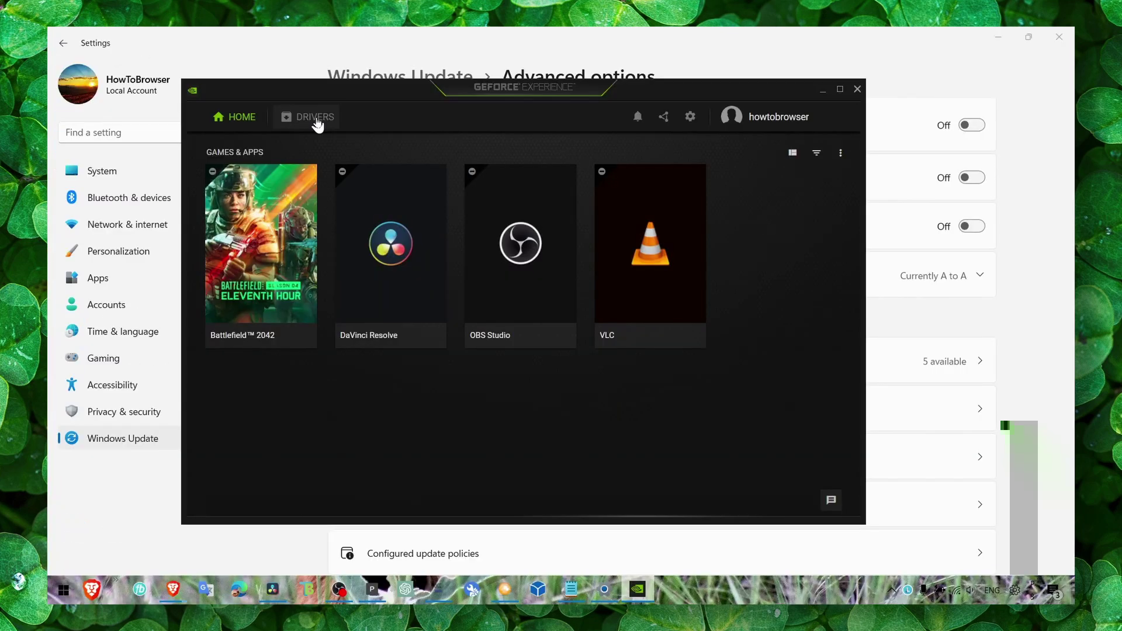
left_click(313, 119)
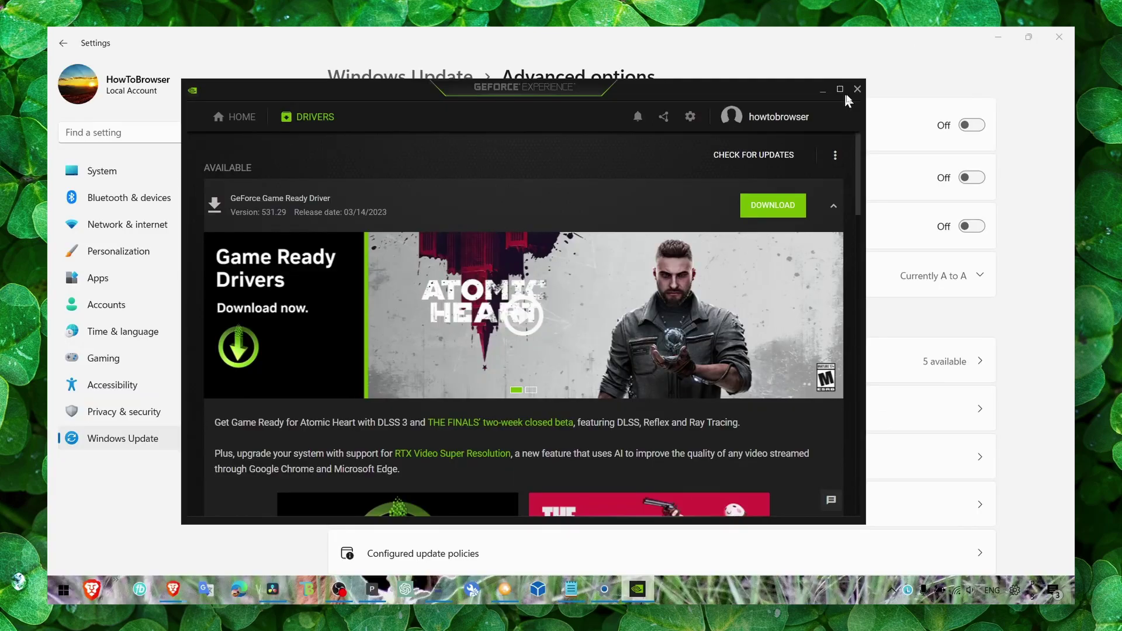
left_click(885, 88)
left_click(998, 38)
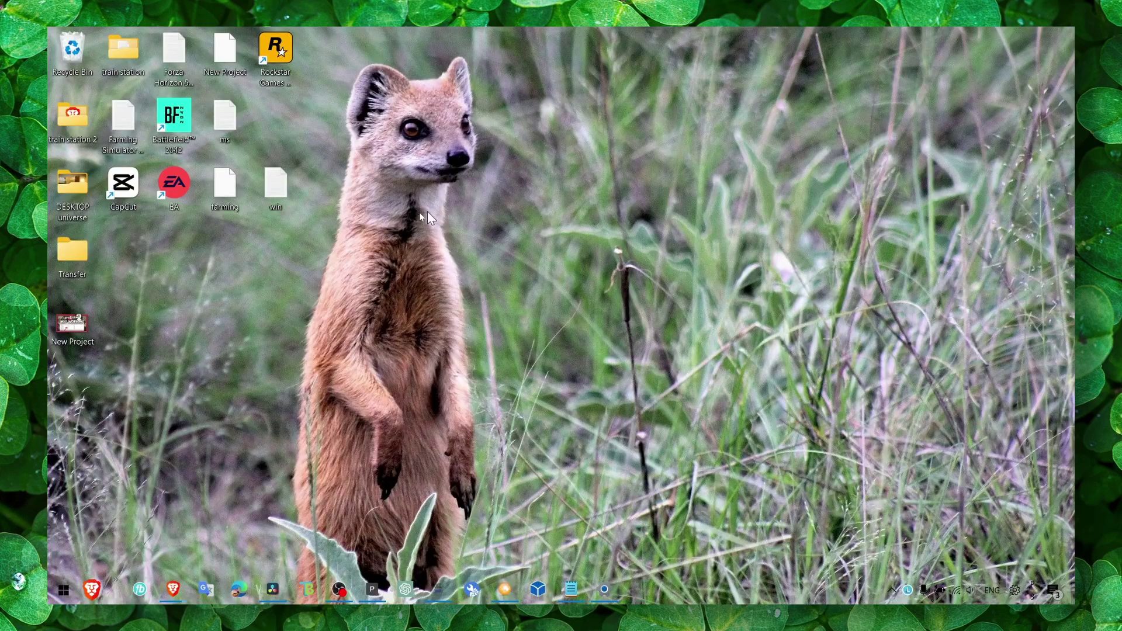
Apply Windows 8 compatibility, disabled fullscreen optimizations and run-as-administrator to the EA shortcut
right_click(183, 192)
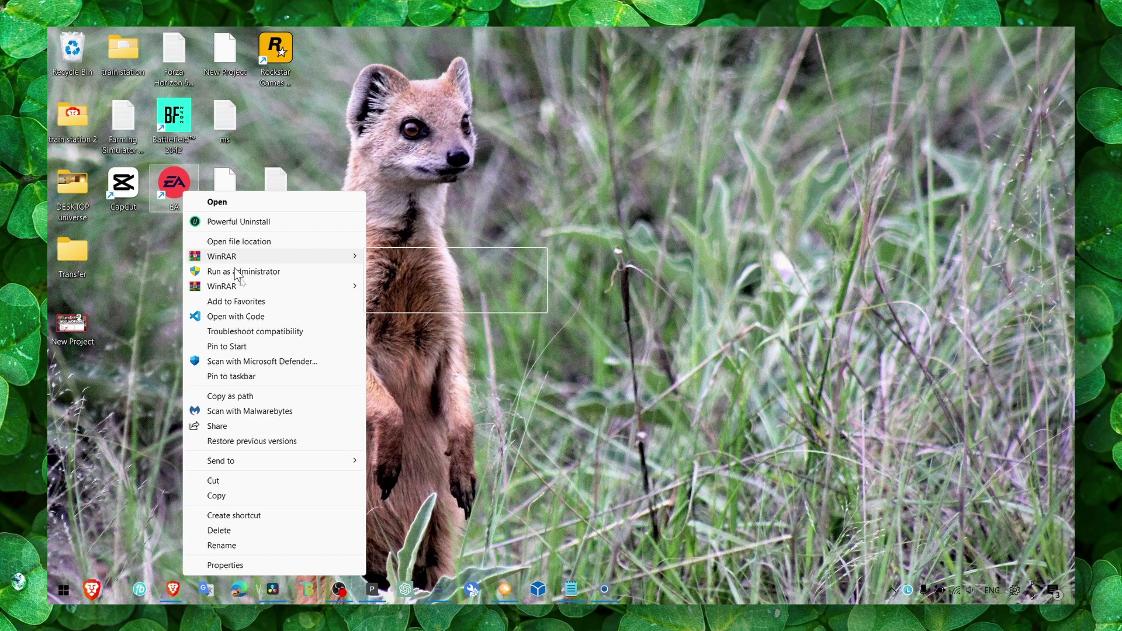
left_click(302, 563)
left_click(401, 245)
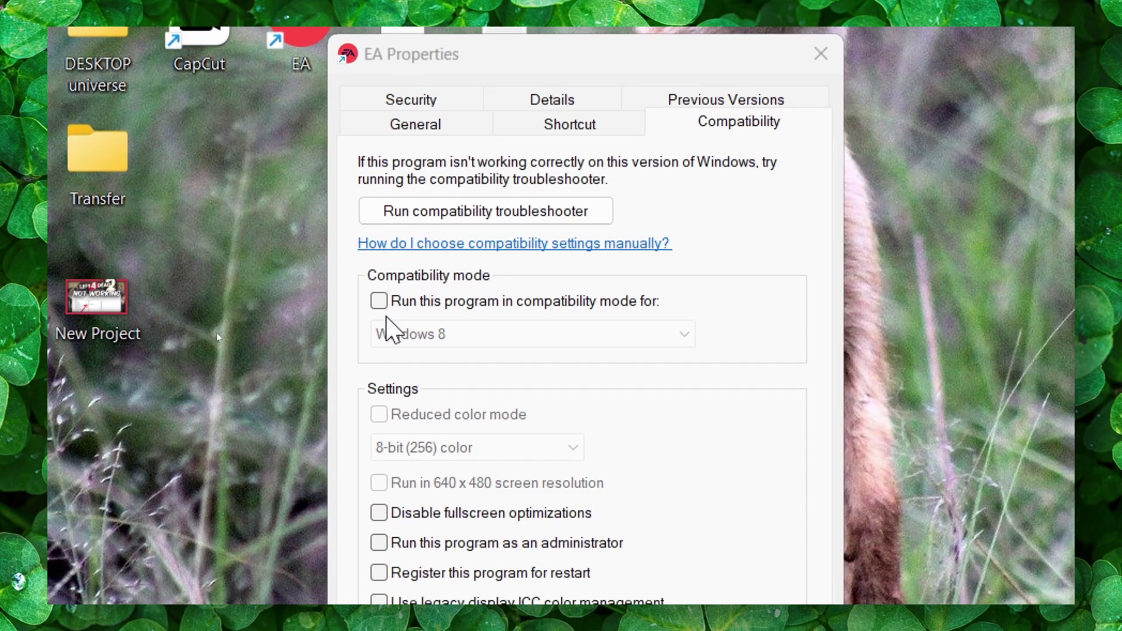
left_click(212, 325)
left_click(212, 431)
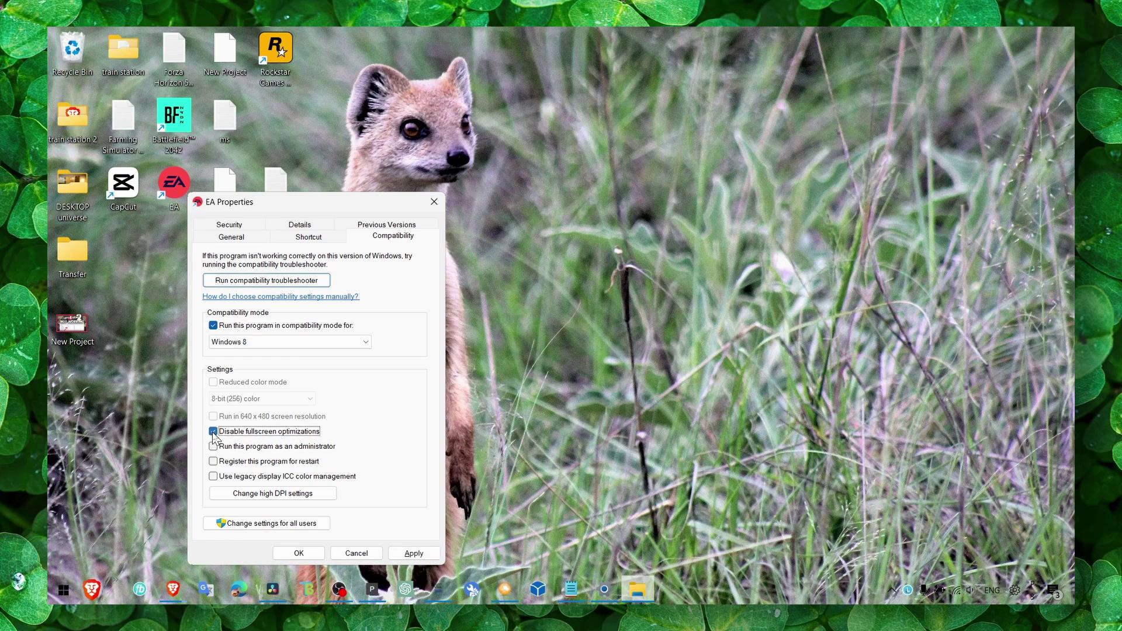
left_click(219, 447)
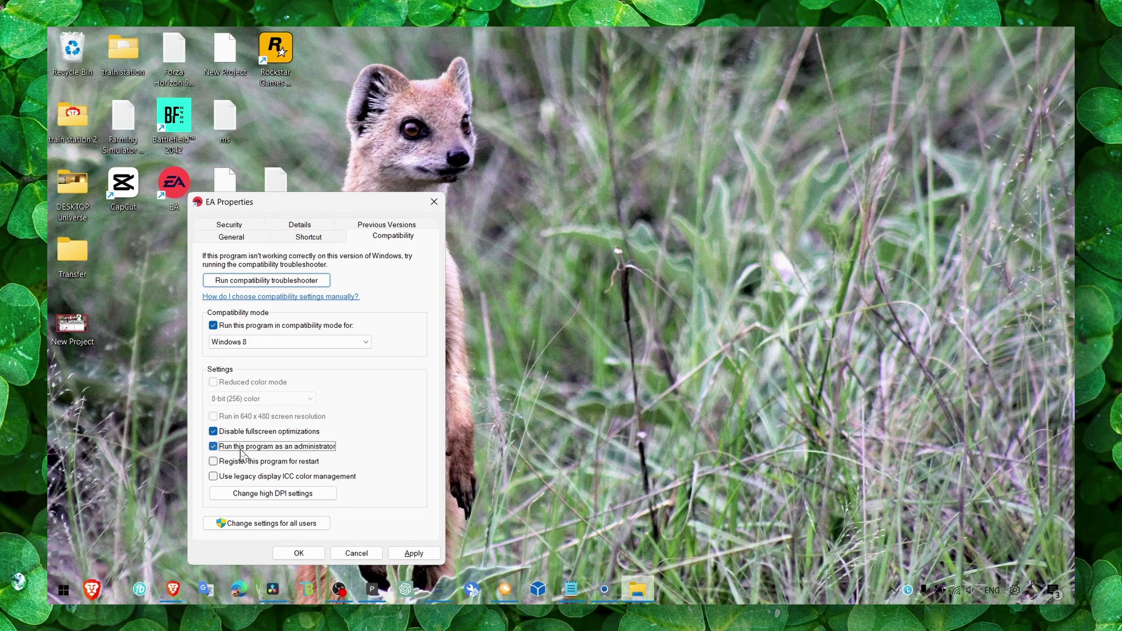
left_click(414, 554)
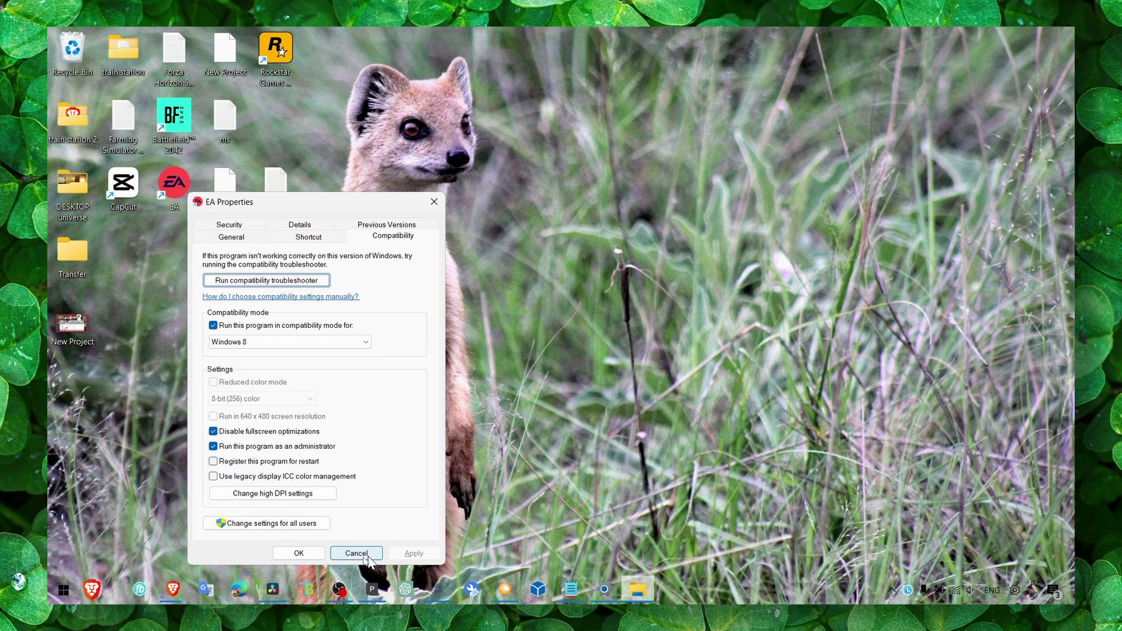
left_click(299, 553)
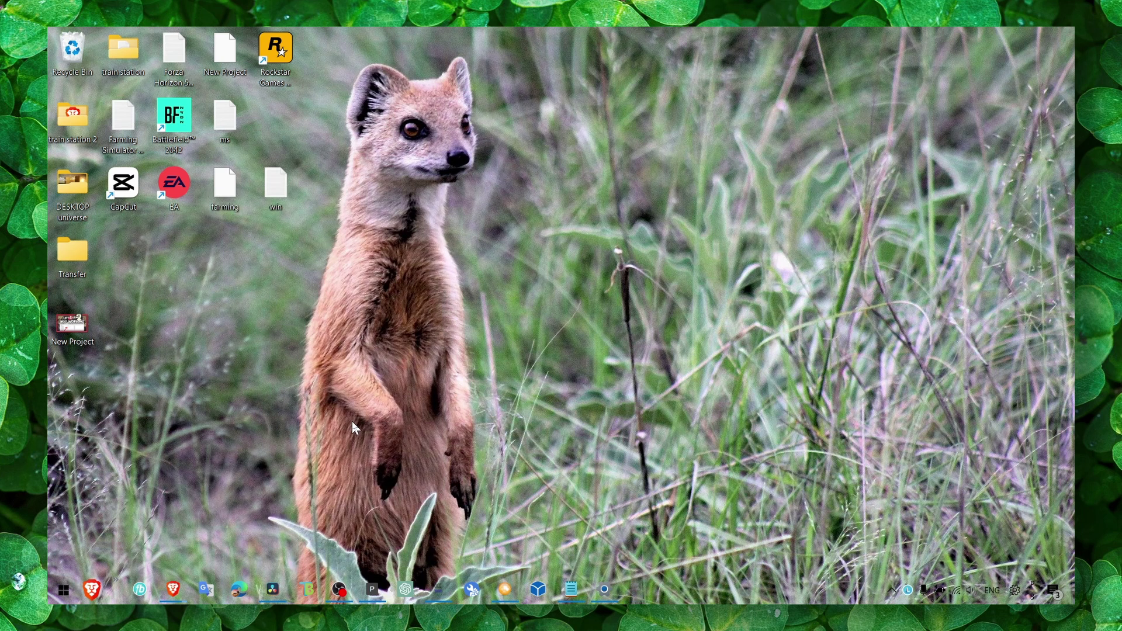